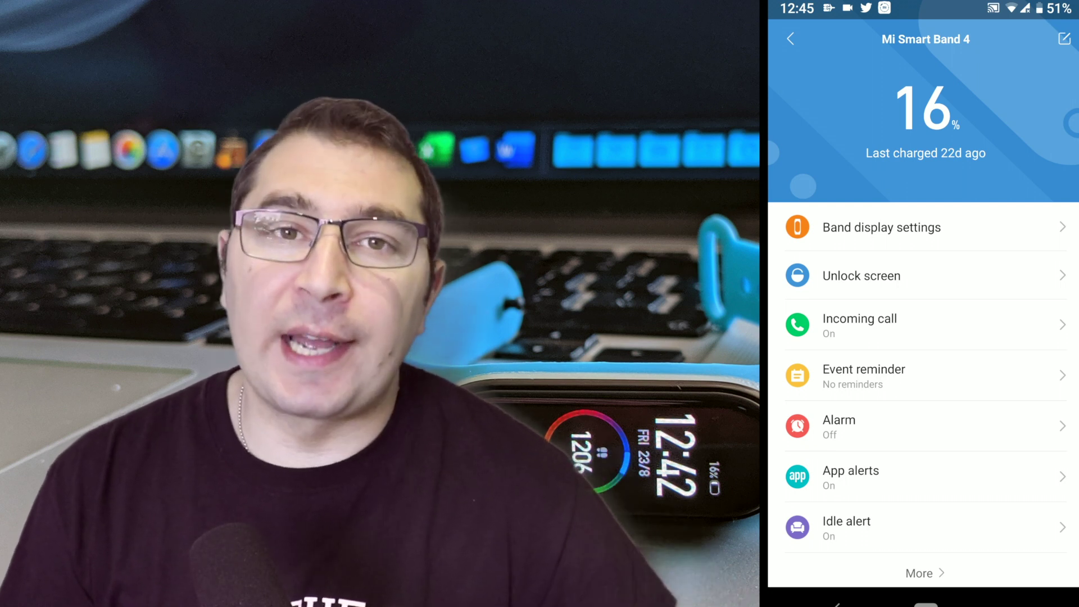
{"action": "scroll", "coordinate": [924, 338], "scroll_direction": "down", "scroll_amount": 2}
{"action": "scroll", "coordinate": [923, 338], "scroll_direction": "down", "scroll_amount": 2}
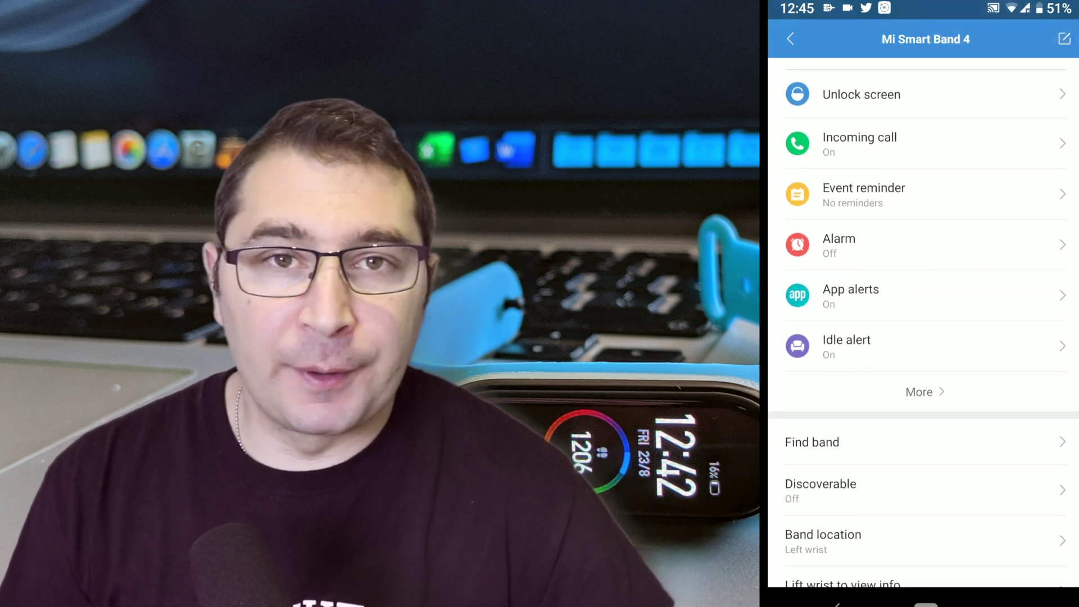
{"action": "scroll", "coordinate": [923, 337], "scroll_direction": "down", "scroll_amount": 3}
{"action": "scroll", "coordinate": [923, 337], "scroll_direction": "up", "scroll_amount": 1}
{"action": "scroll", "coordinate": [923, 337], "scroll_direction": "up", "scroll_amount": 5}
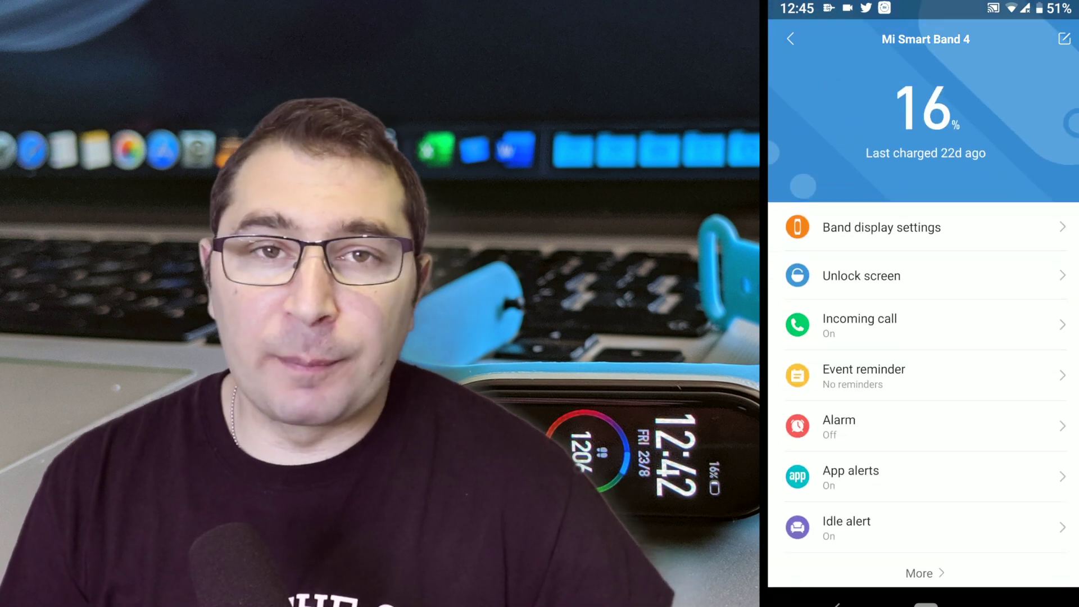
{"action": "scroll", "coordinate": [923, 337], "scroll_direction": "up", "scroll_amount": 2}
{"action": "scroll", "coordinate": [923, 337], "scroll_direction": "up", "scroll_amount": 2}
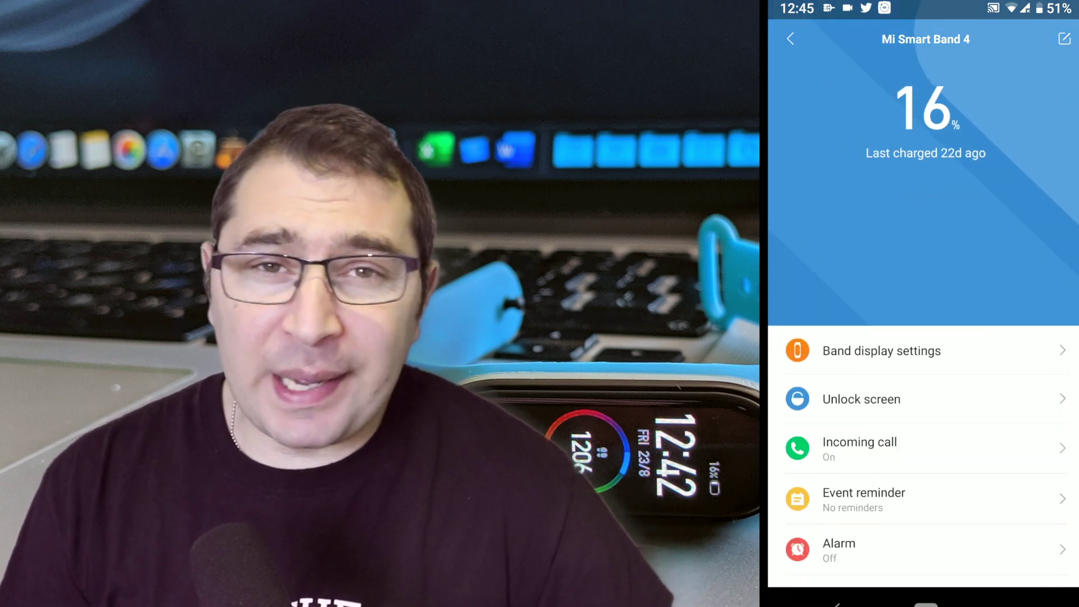